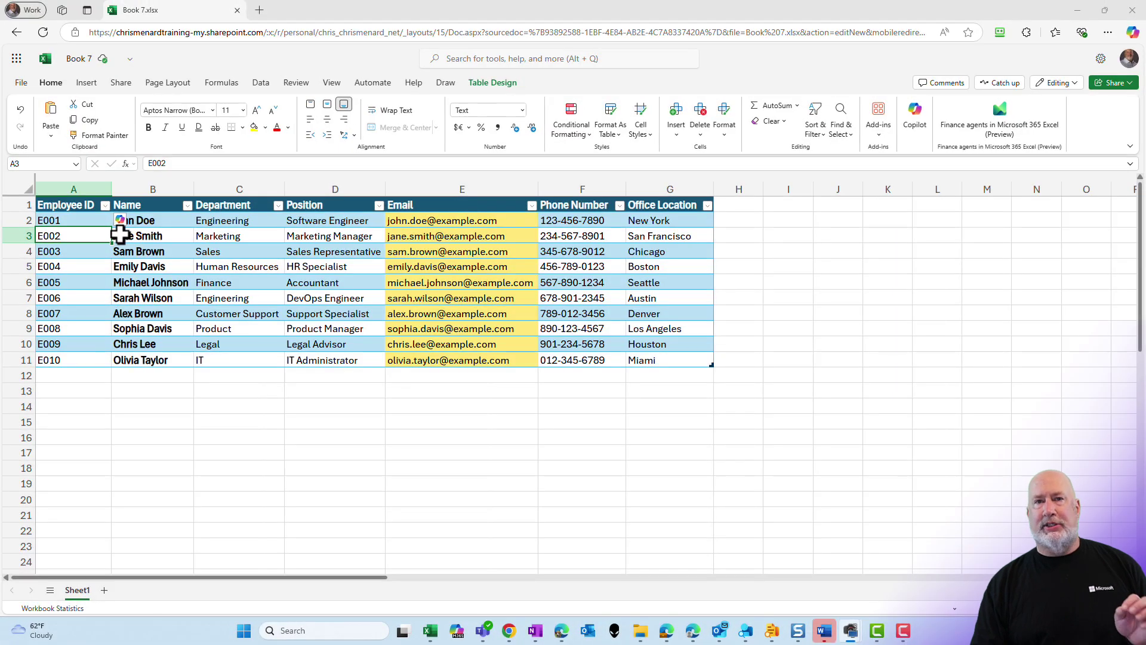
# Step: Select cell A1, the Employee ID header of the employee directory
pyautogui.click(84, 204)
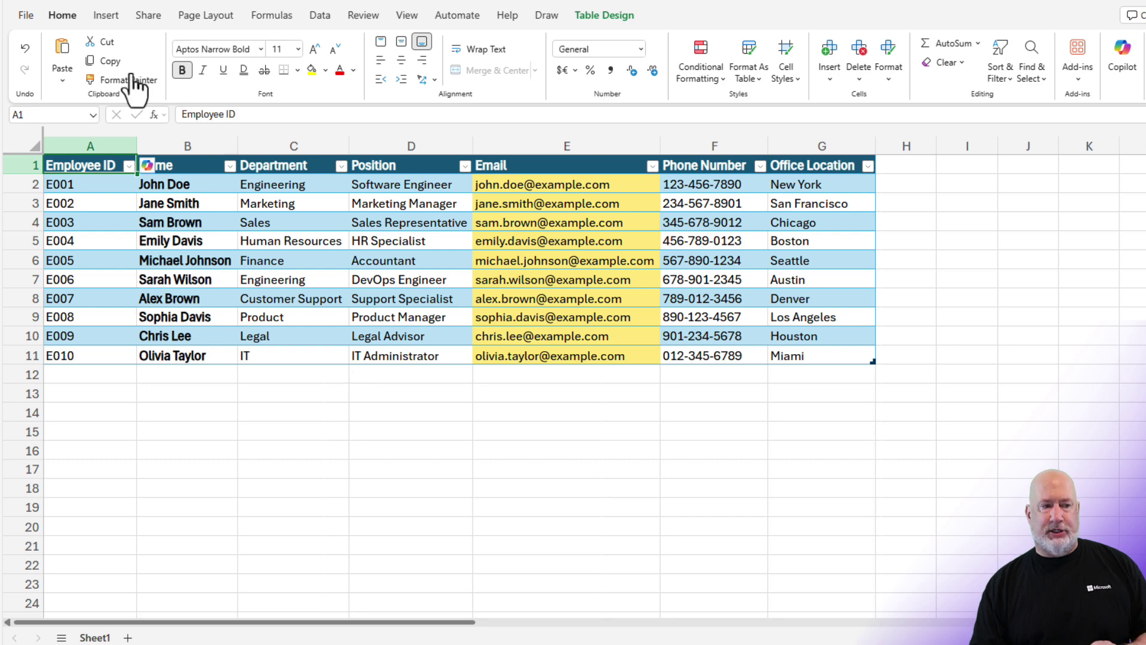
# Step: Create a new blank workbook from the File menu
pyautogui.click(28, 17)
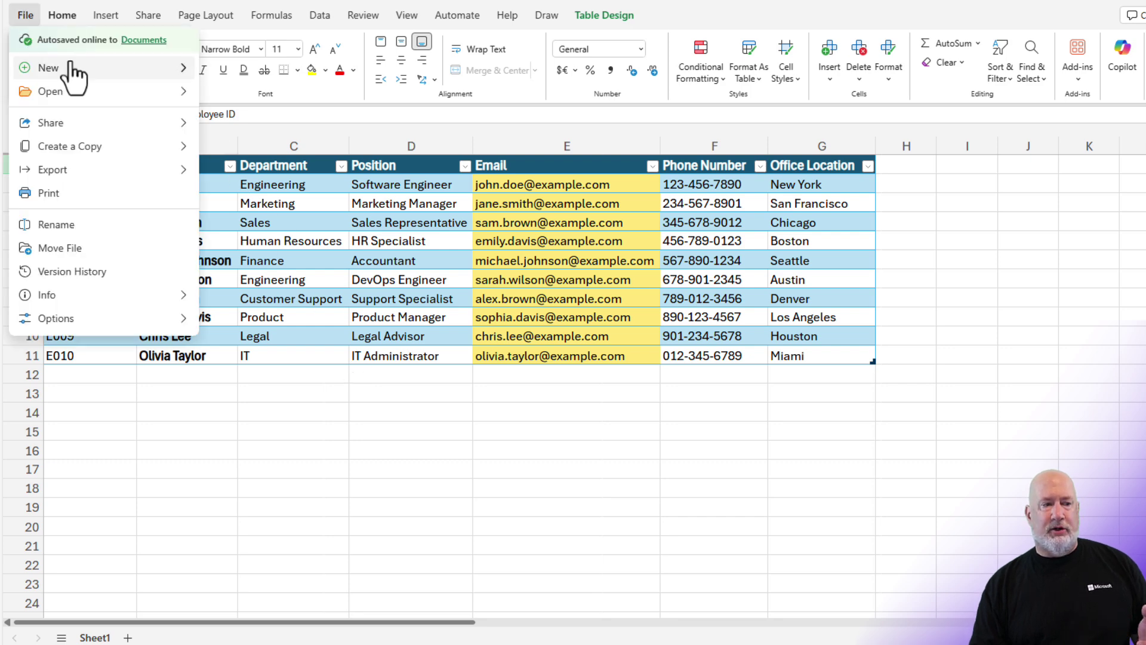
pyautogui.moveTo(75, 69)
pyautogui.click(278, 77)
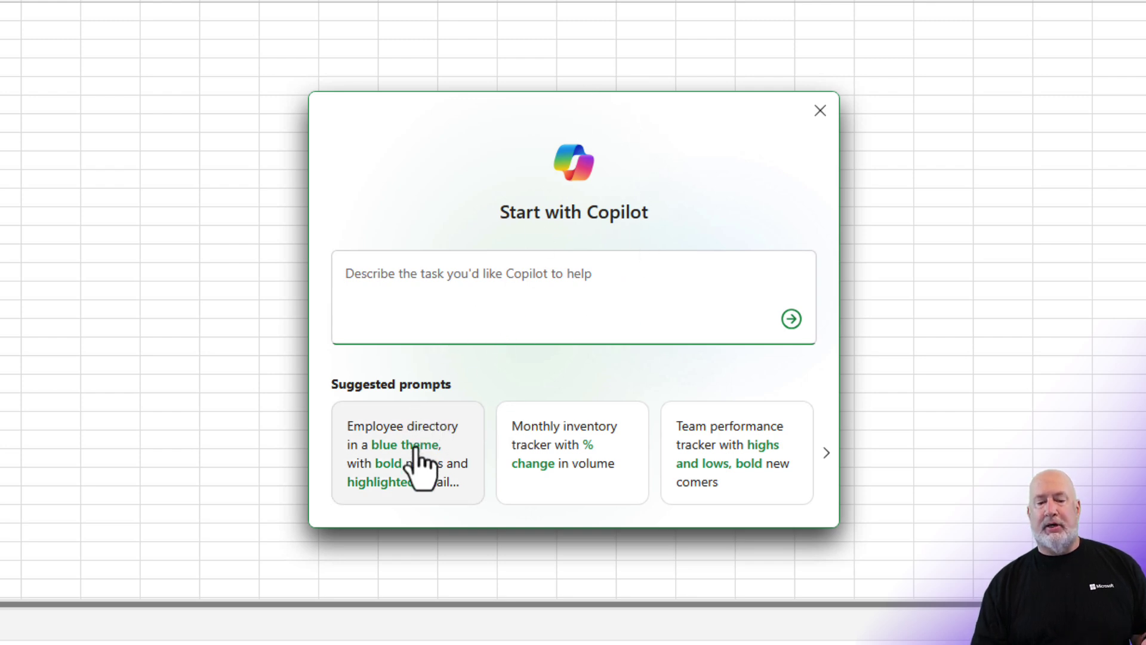
# Step: Page forward and back through the suggested Copilot starter prompts
pyautogui.click(827, 463)
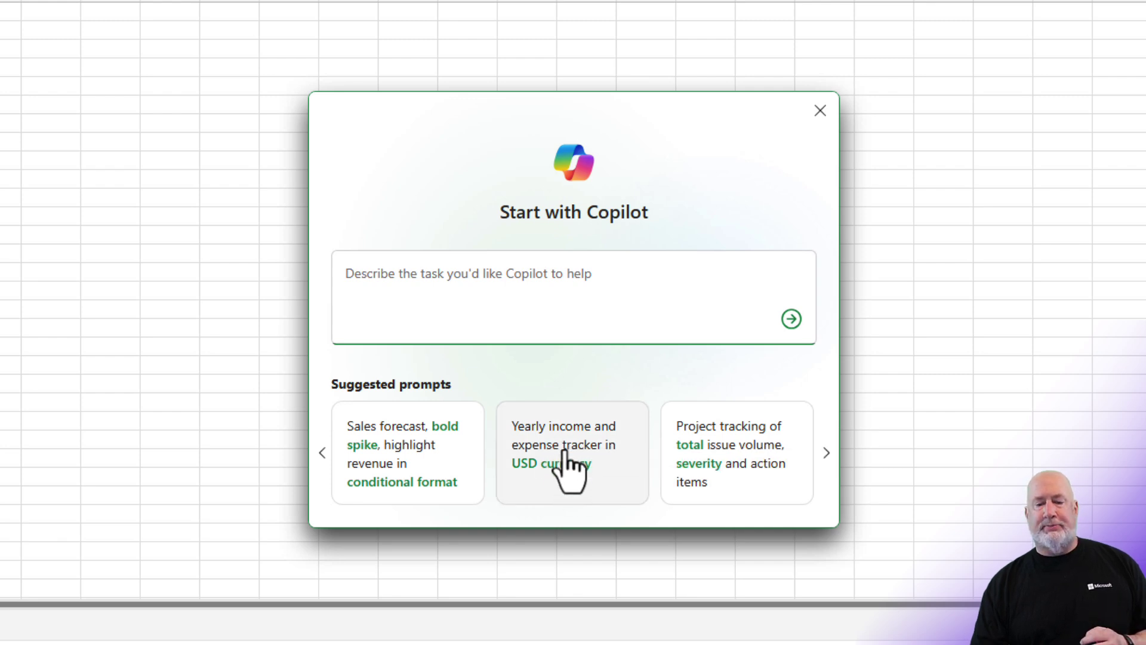
pyautogui.click(827, 461)
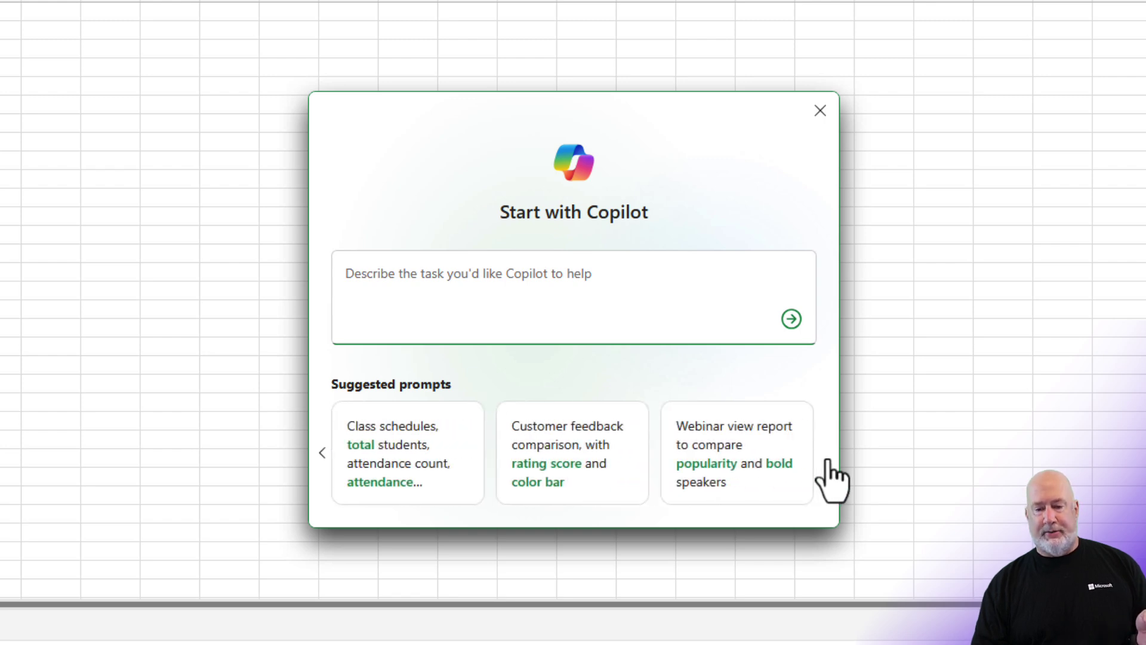
pyautogui.click(321, 459)
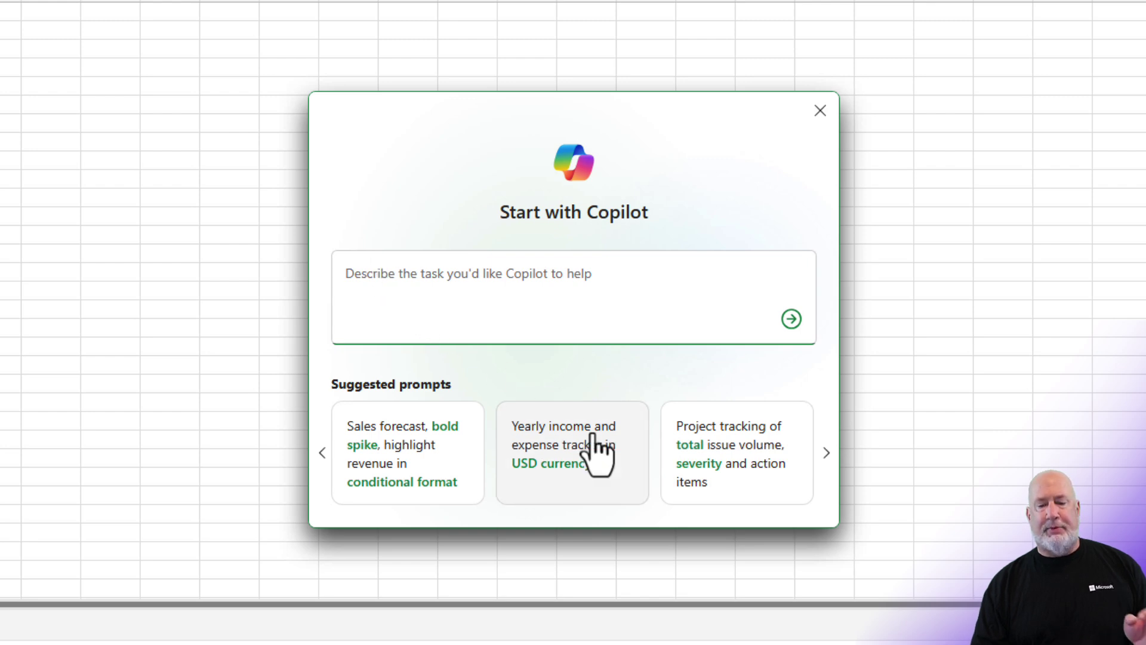
# Step: Generate a tracker with the 'Yearly income and expense tracker in USD currency' Copilot prompt
pyautogui.click(561, 453)
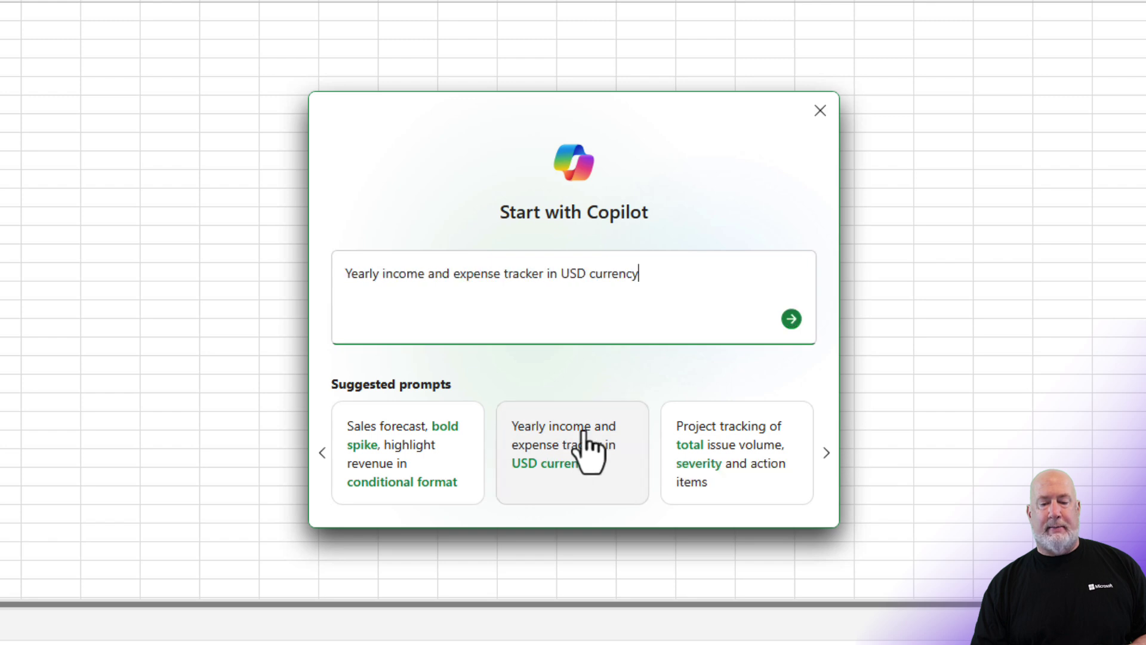
pyautogui.click(792, 319)
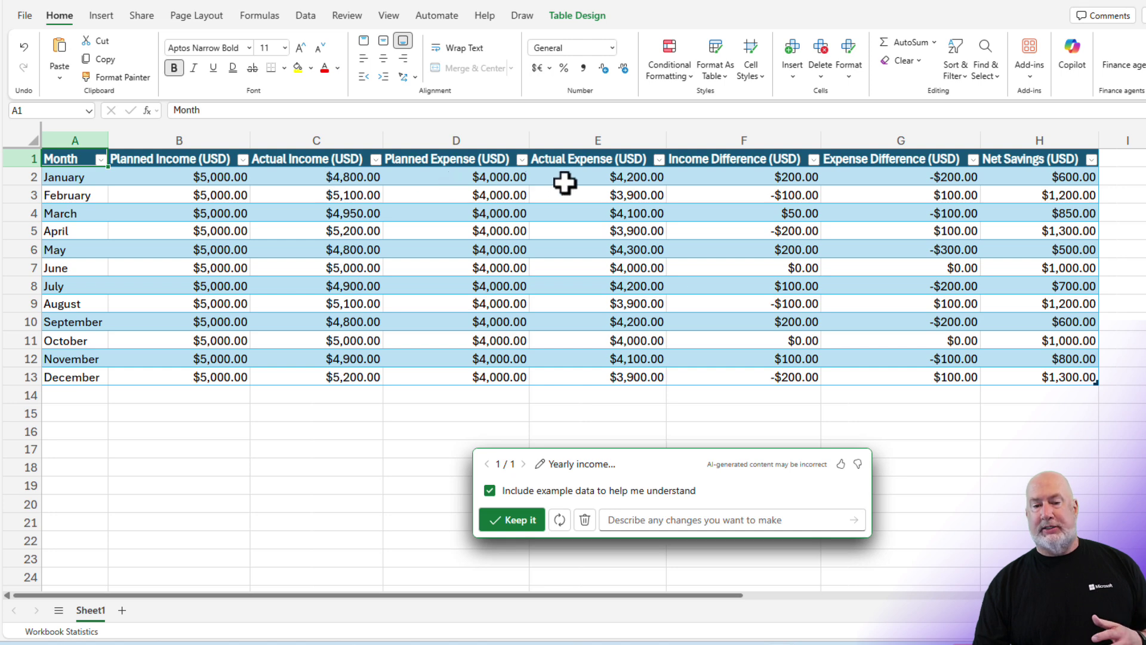
# Step: Check the Income Difference, Expense Difference and Net Savings formulas in F2–H2, then keep the table
pyautogui.click(741, 182)
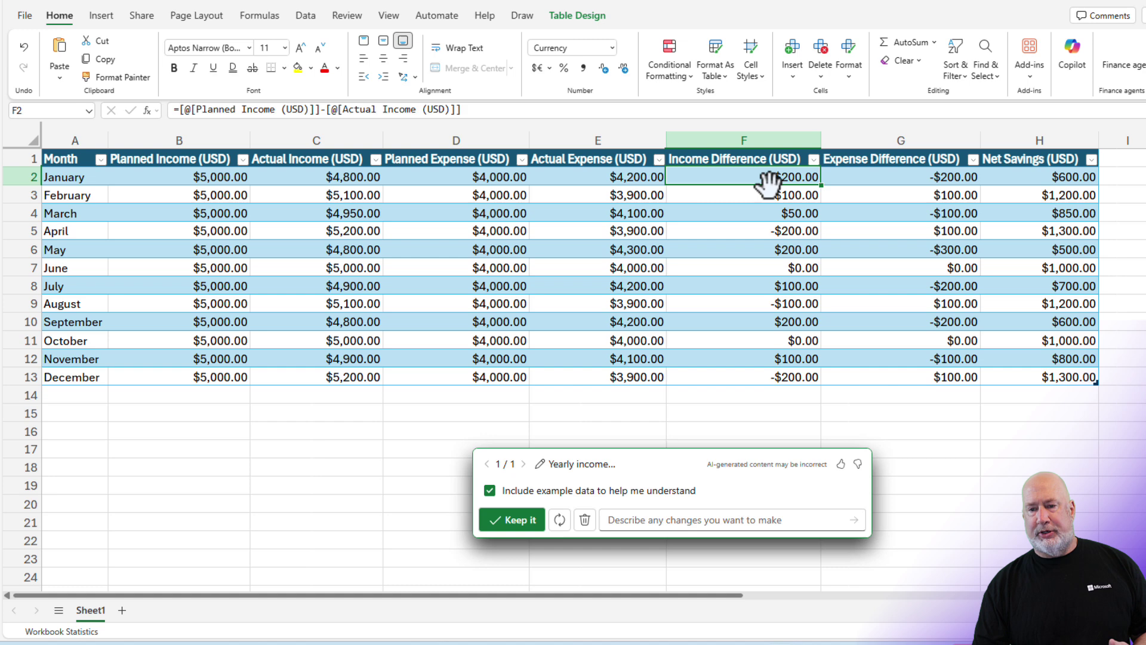
pyautogui.click(896, 183)
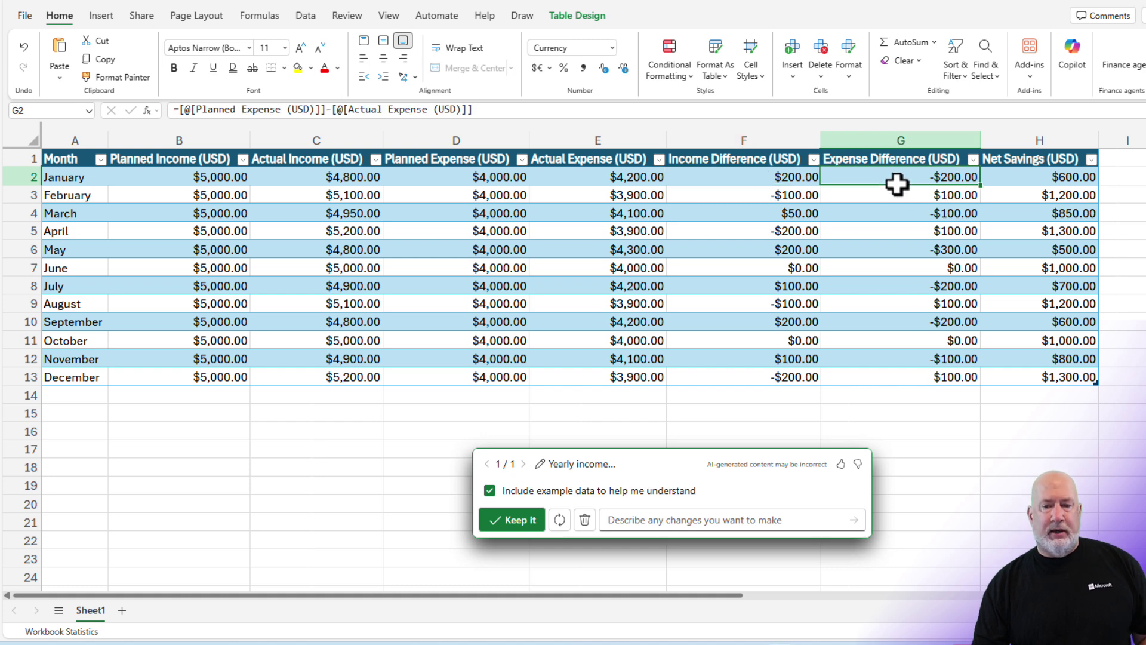
pyautogui.click(1005, 179)
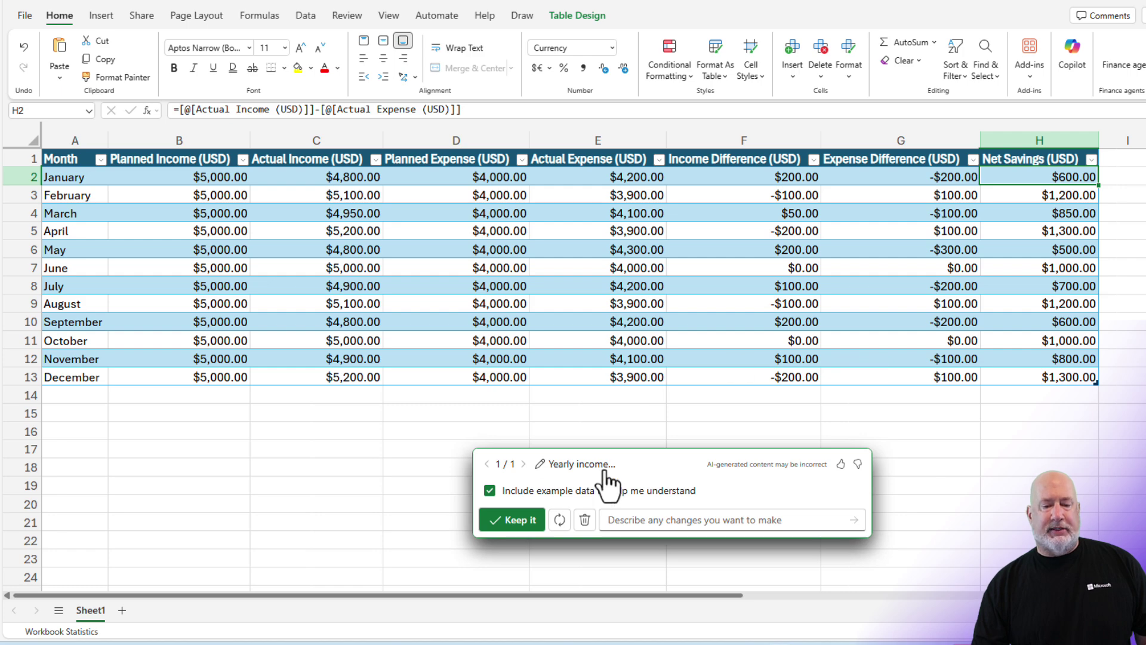
pyautogui.click(512, 521)
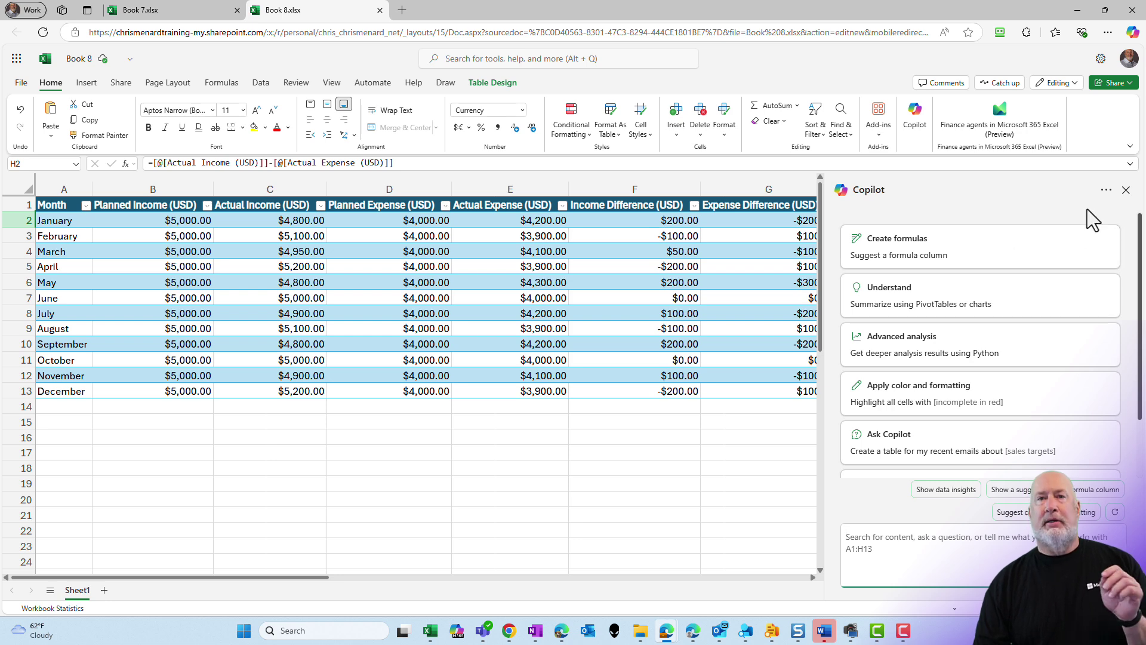
# Step: Close the Copilot pane and create another blank workbook, Book 9
pyautogui.click(1125, 190)
pyautogui.click(21, 82)
pyautogui.moveTo(140, 139)
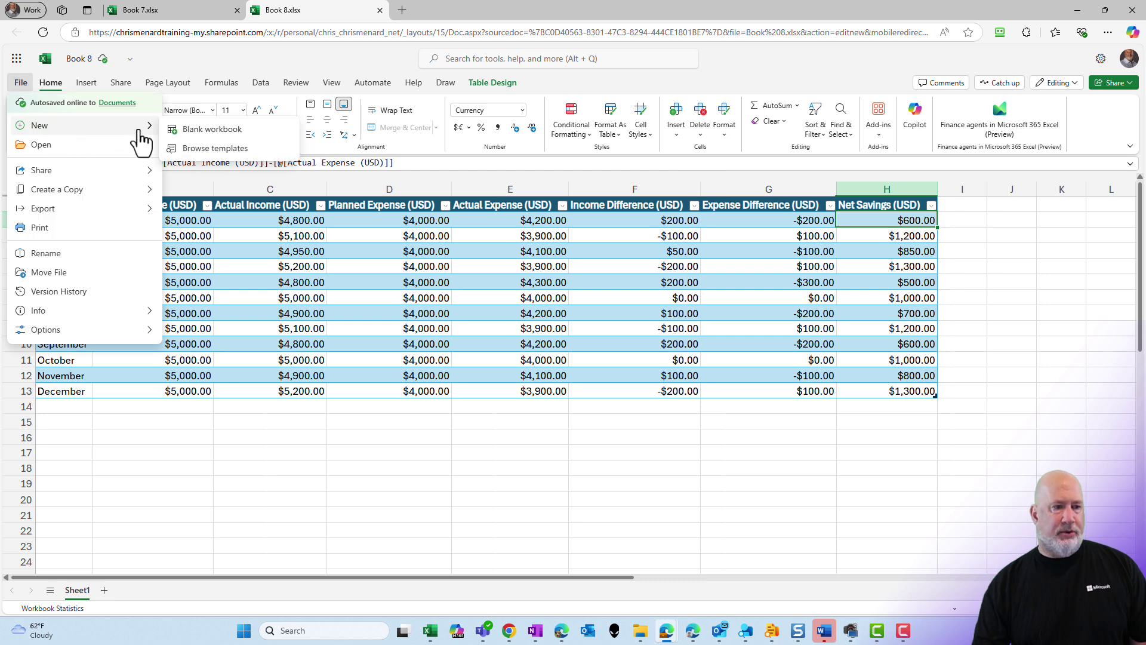
pyautogui.click(212, 129)
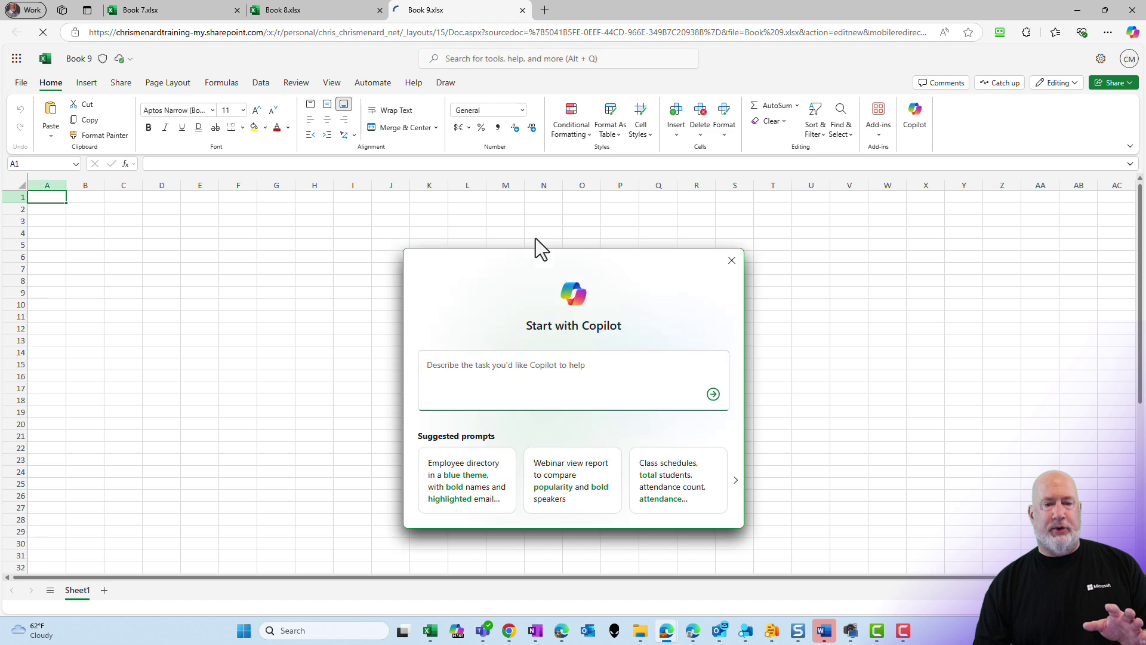
# Step: Edit the employee directory prompt, replacing 'blue' with 'Green' and appending 'and Last Name'
pyautogui.click(470, 501)
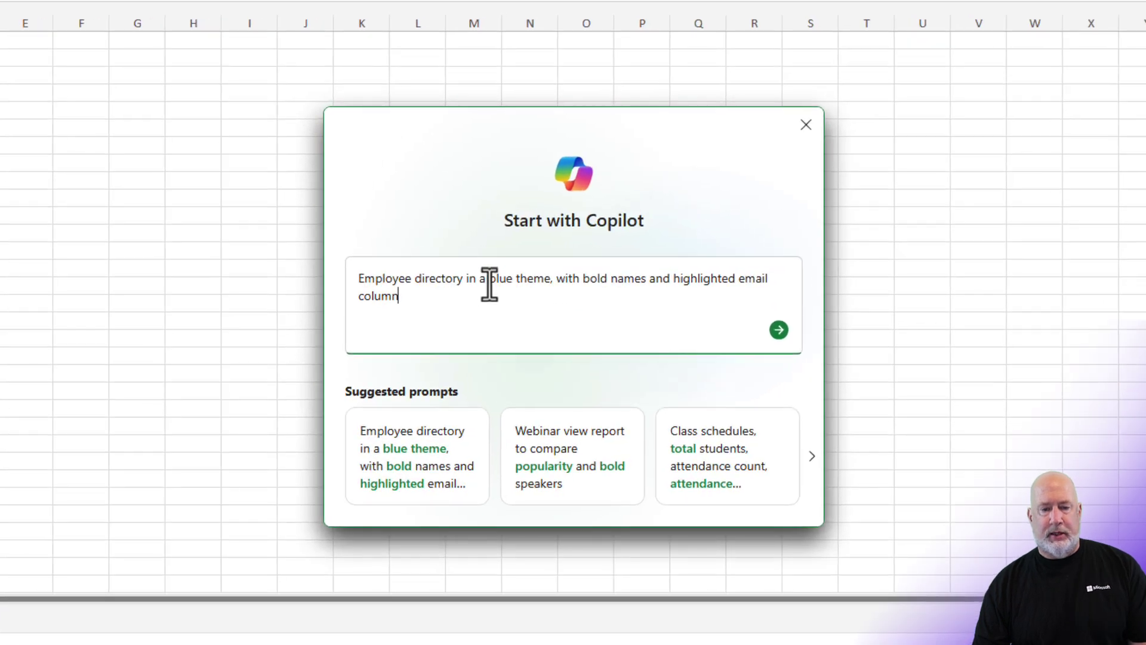
pyautogui.doubleClick(489, 280)
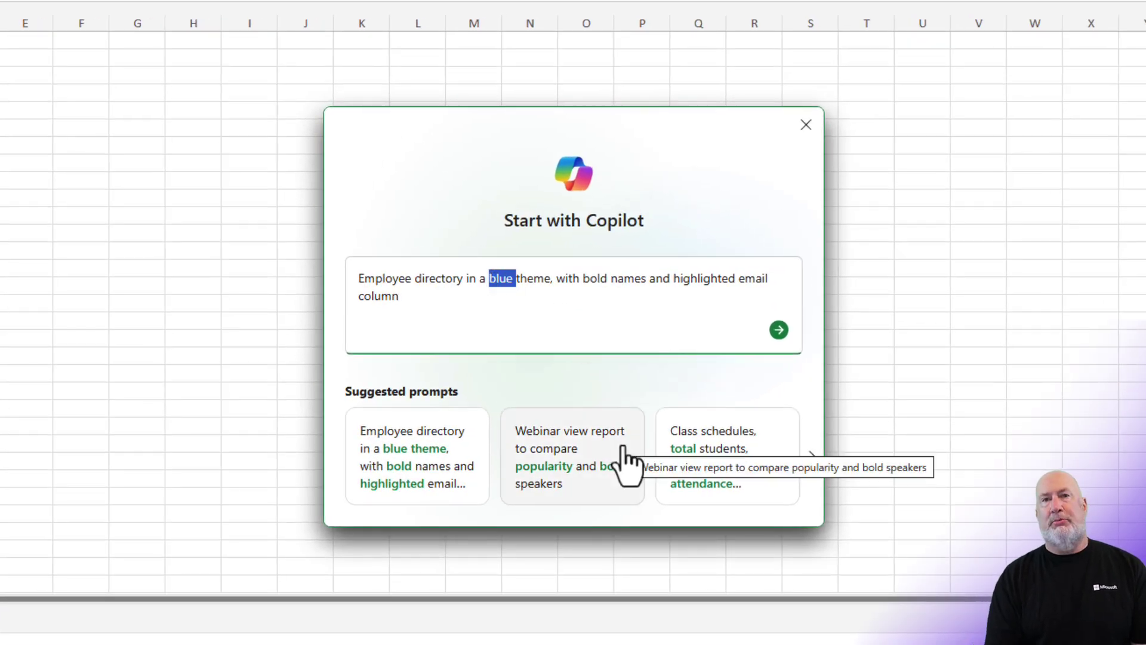
pyautogui.write('Green')
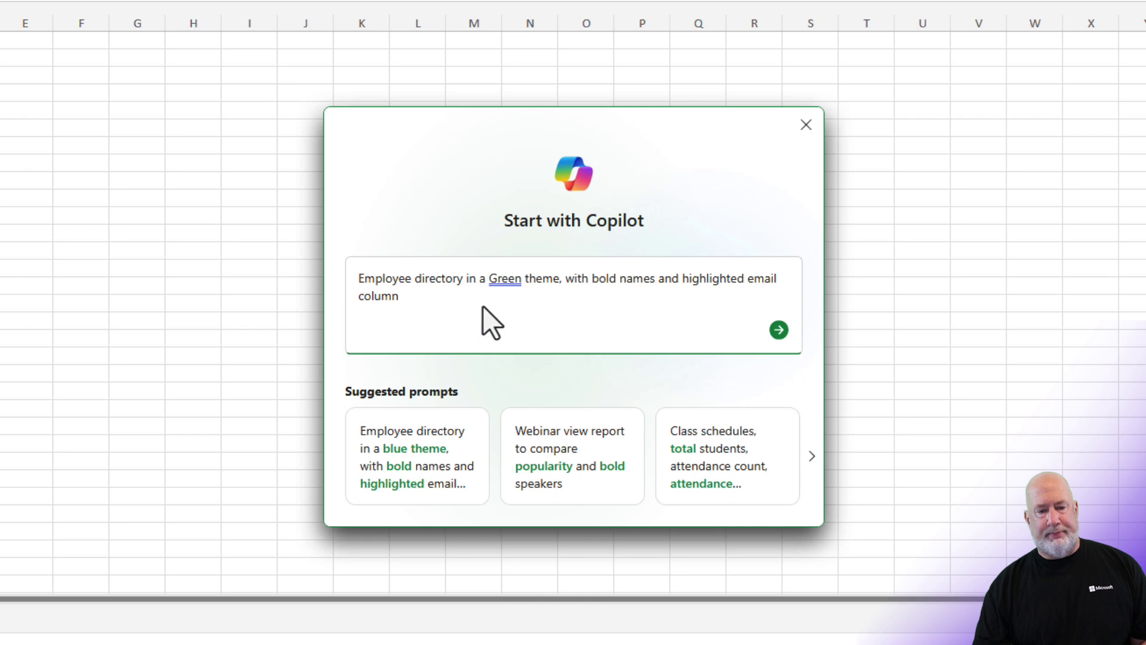
pyautogui.click(445, 302)
pyautogui.write('and Last Name')
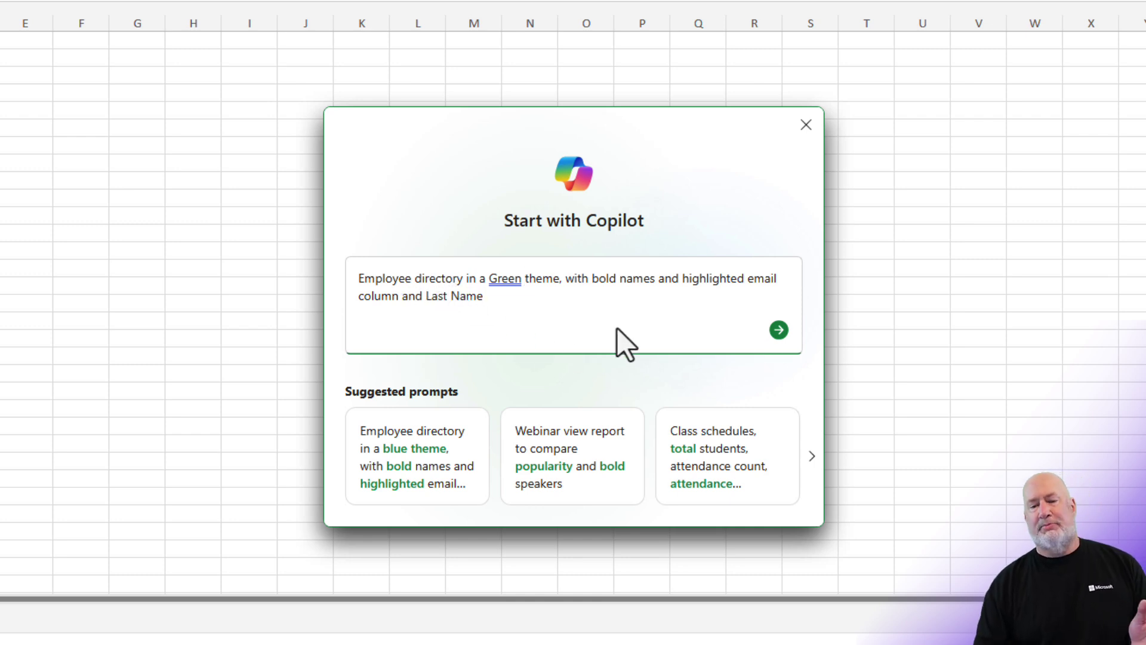
# Step: Generate the green-themed employee directory and begin describing a change to it
pyautogui.click(776, 338)
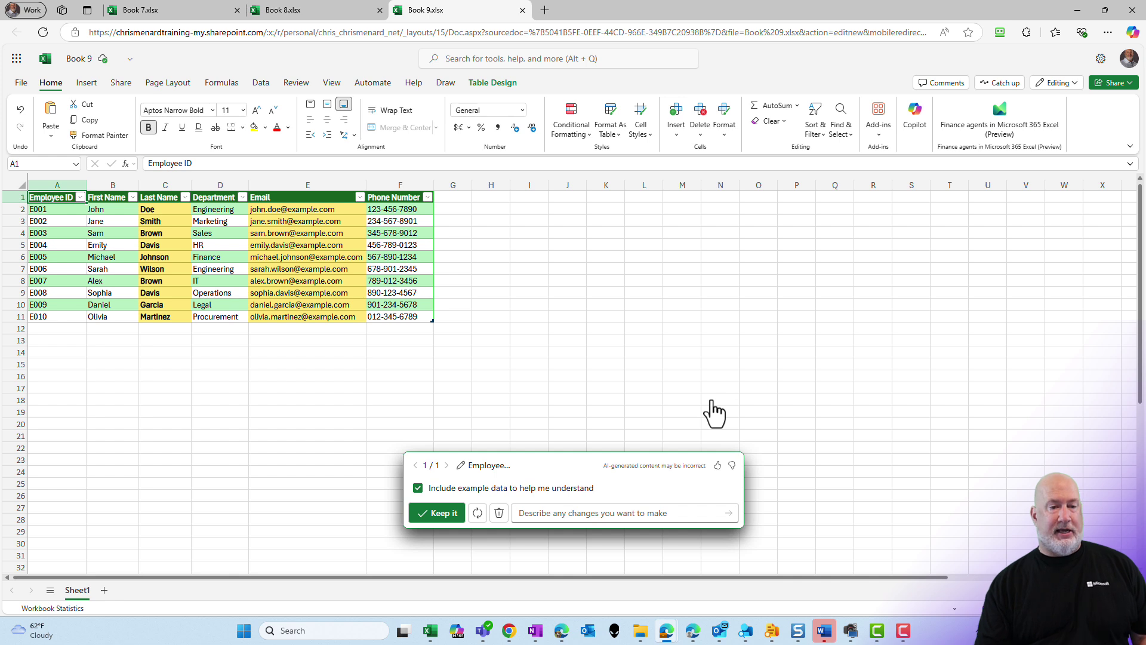
pyautogui.click(562, 515)
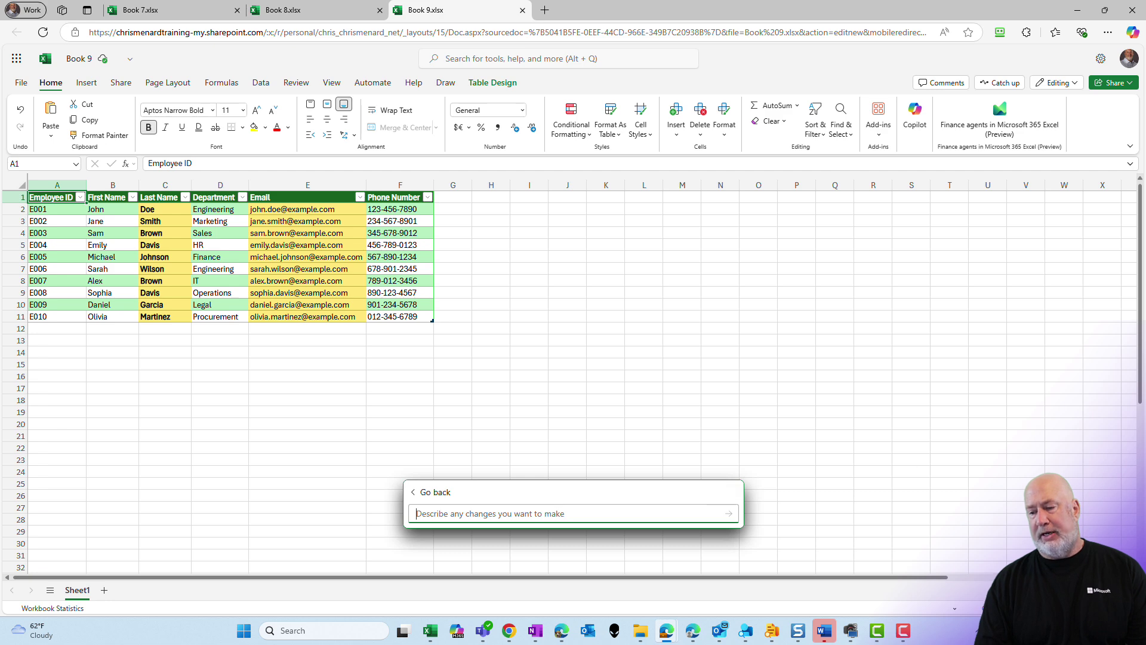
pyautogui.scroll(4, 836, 606)
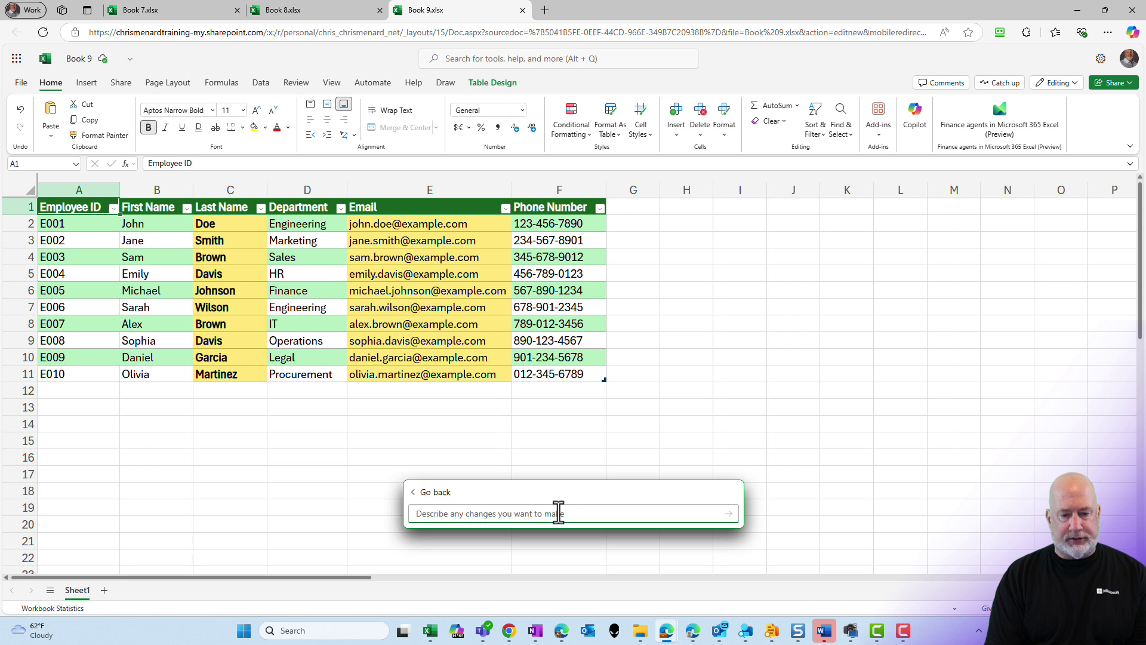
# Step: Request 'Add office location and put it between Last name and dept' from Copilot
pyautogui.write('Add off')
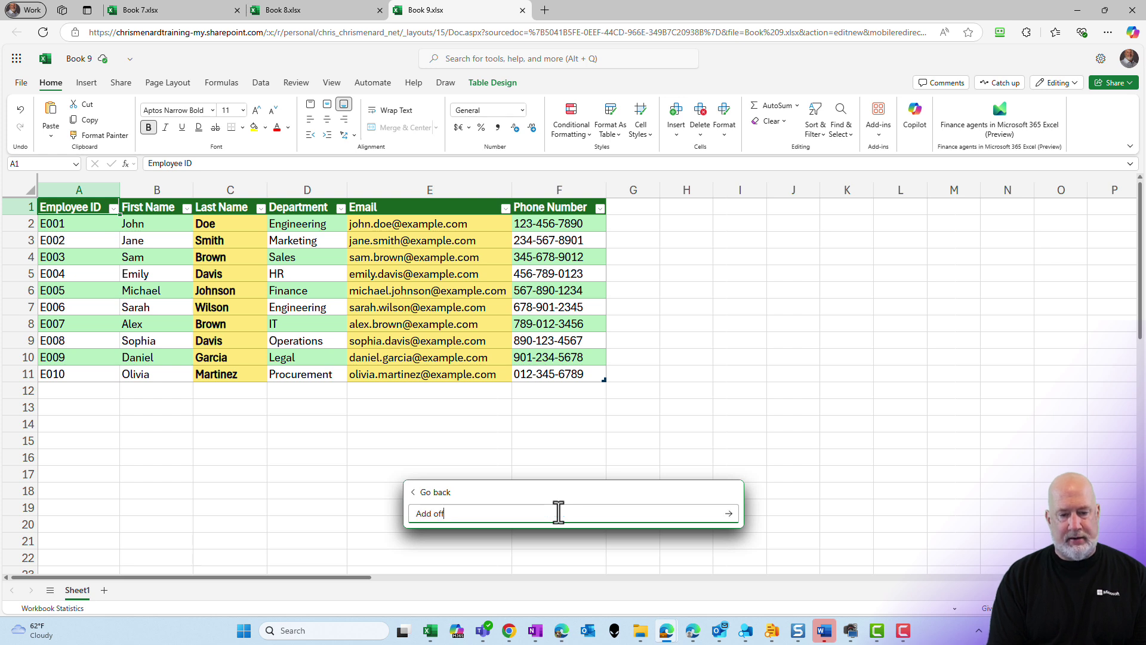
pyautogui.write('ice location and put i')
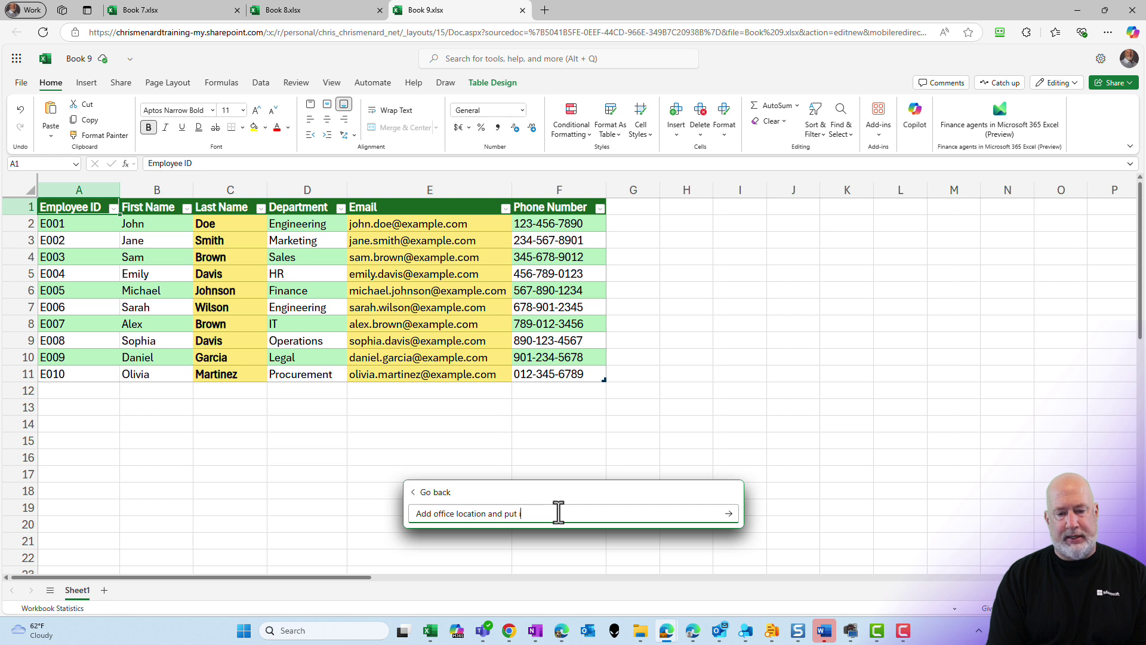
pyautogui.write('t between')
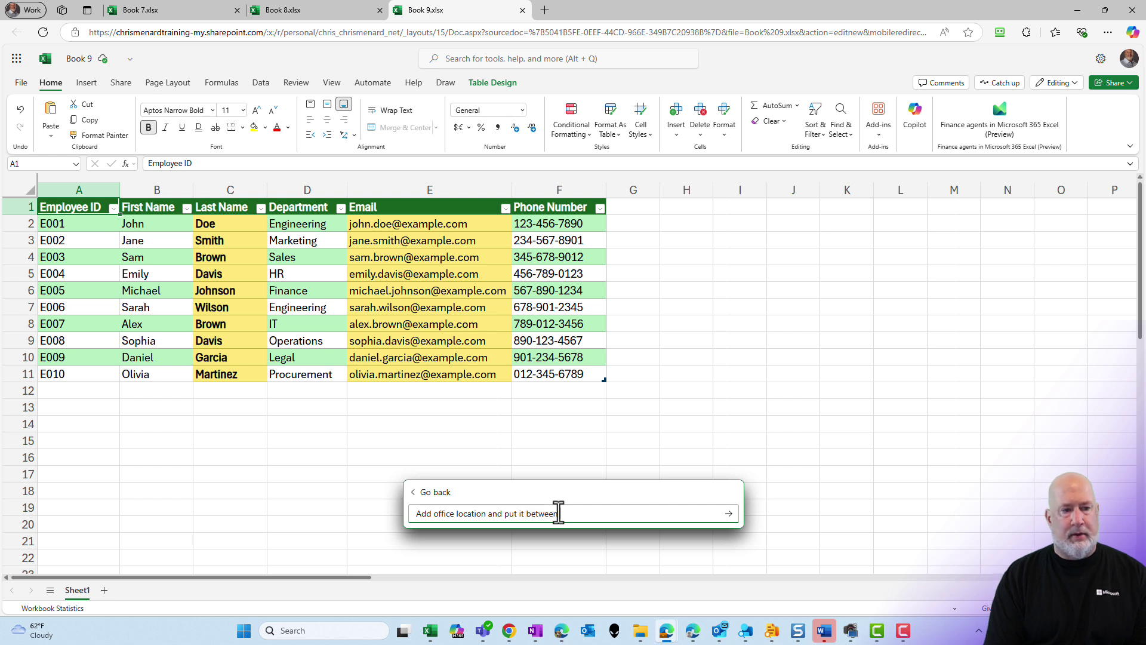
pyautogui.write(' Last ')
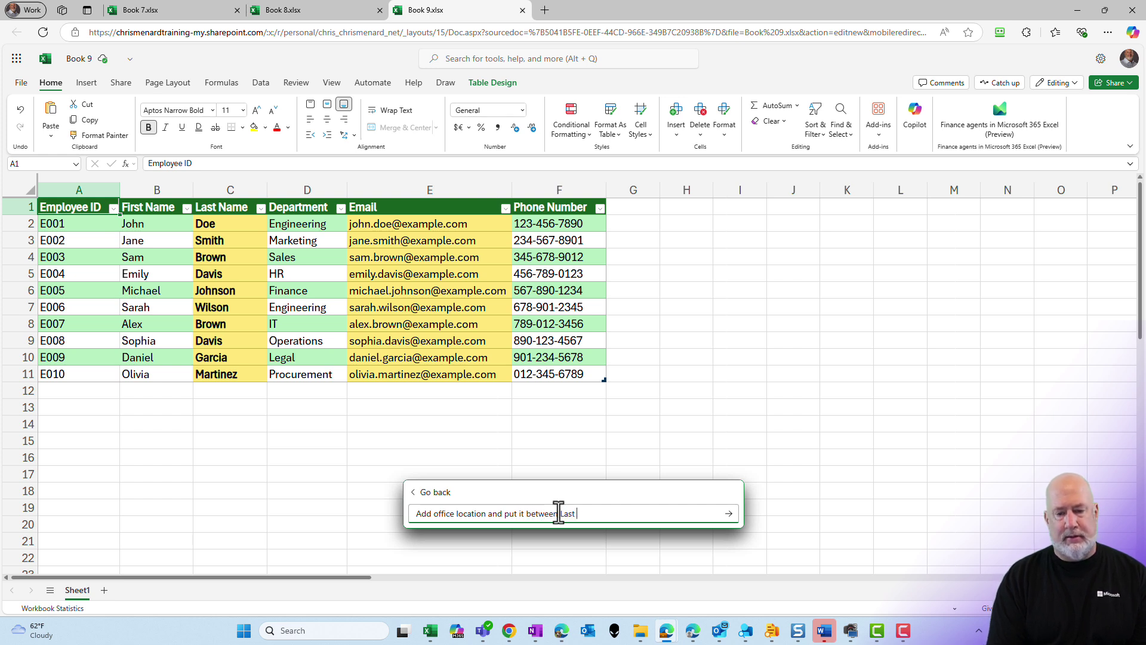
pyautogui.write('name and dept')
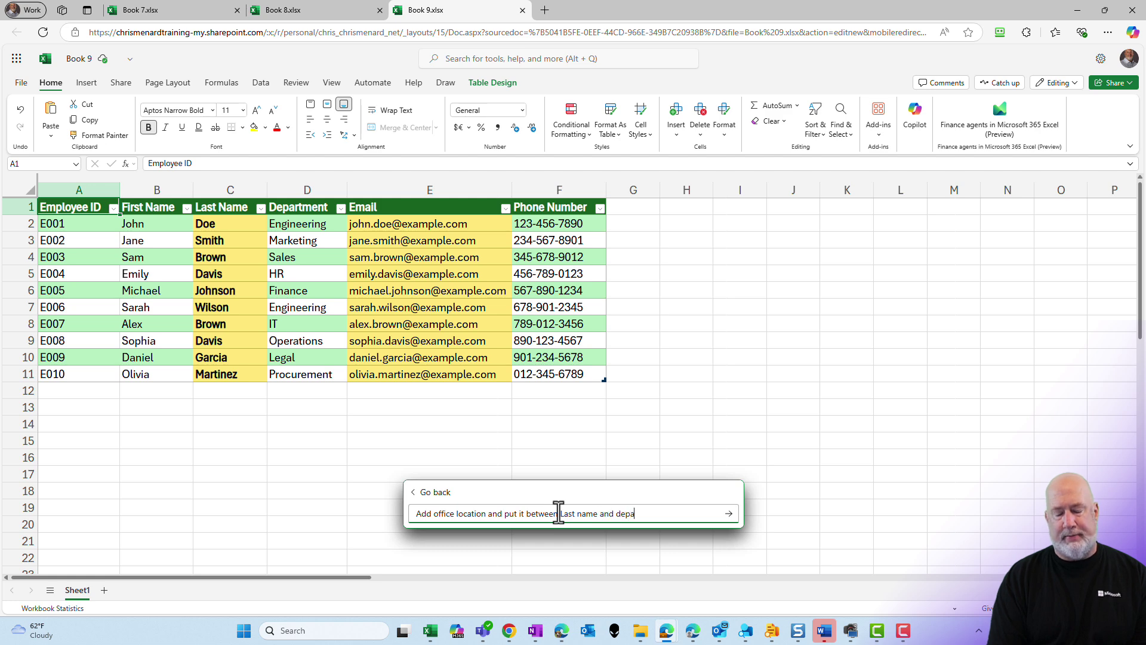
pyautogui.press('Return')
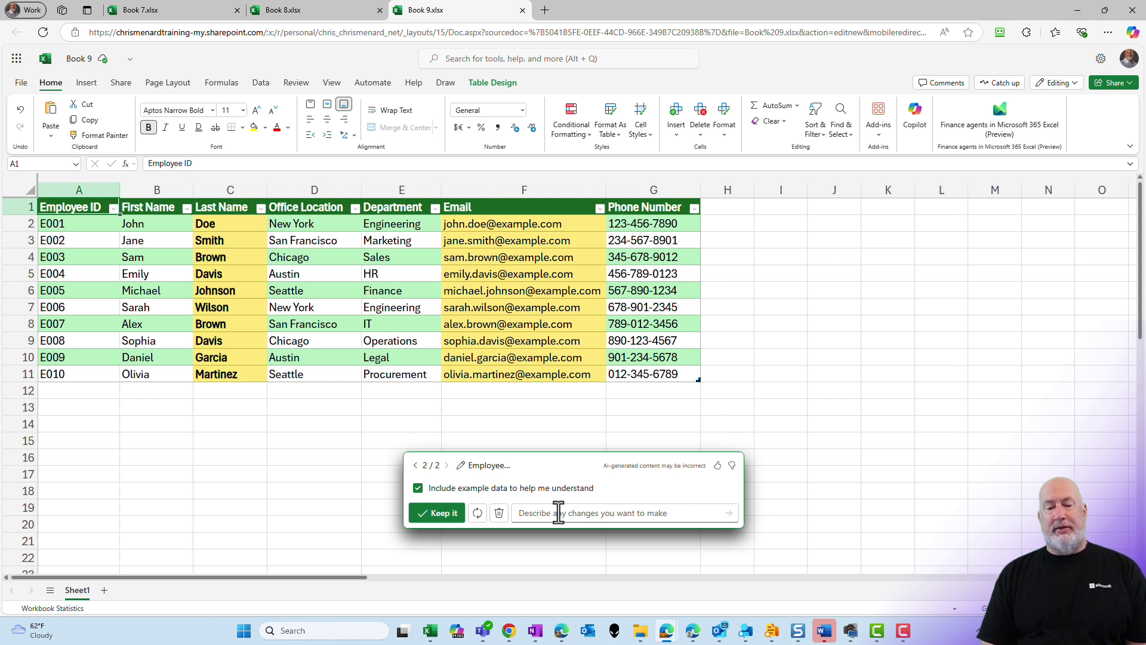
# Step: Keep the revised directory with its Office Location column in Book 9
pyautogui.click(445, 516)
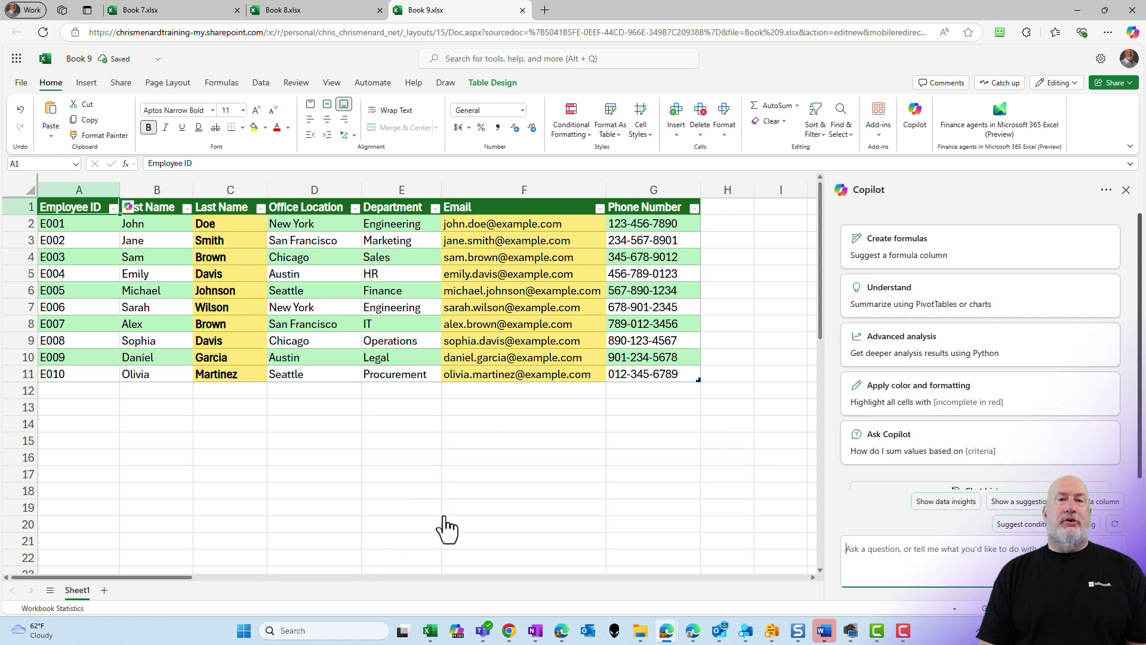